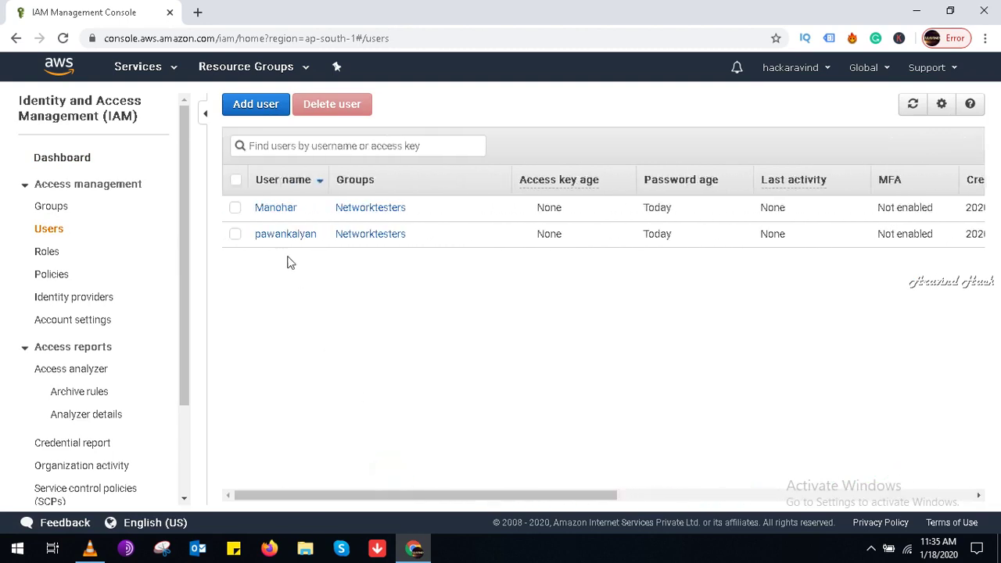
Step: Examine the first listed IAM user's summary, group membership, security credentials and access advisor details
click(280, 208)
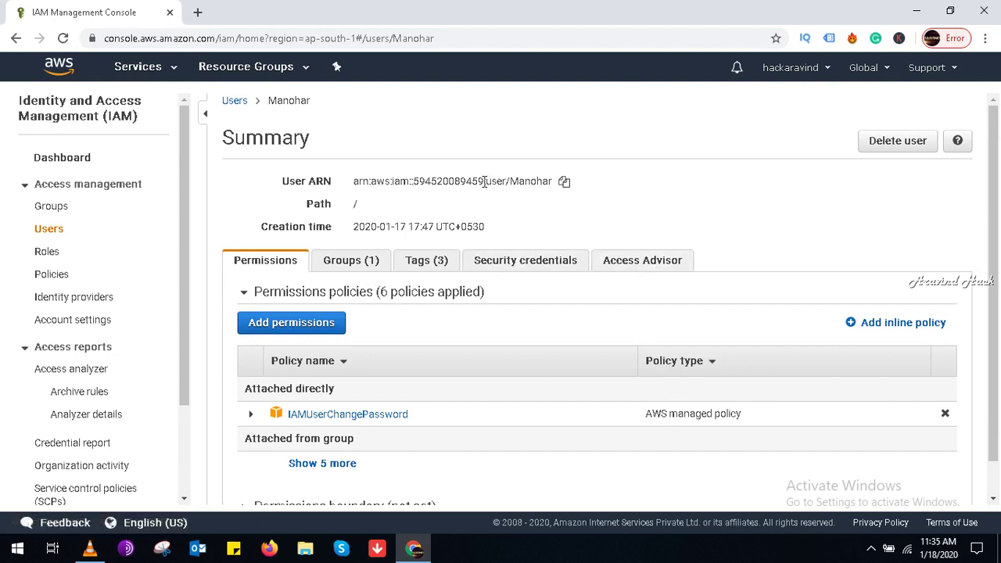
drag(996, 225, 997, 329)
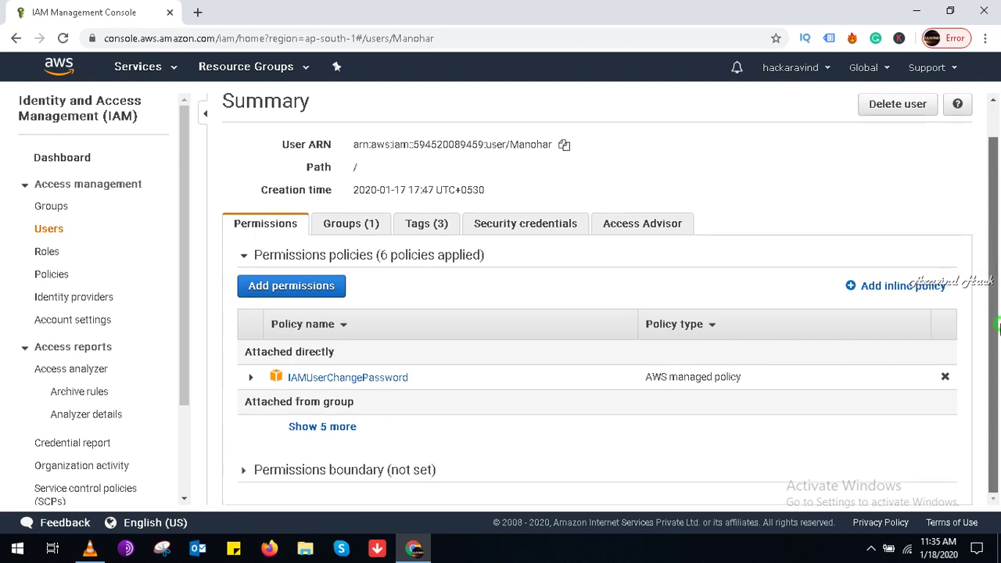
triple_click(469, 145)
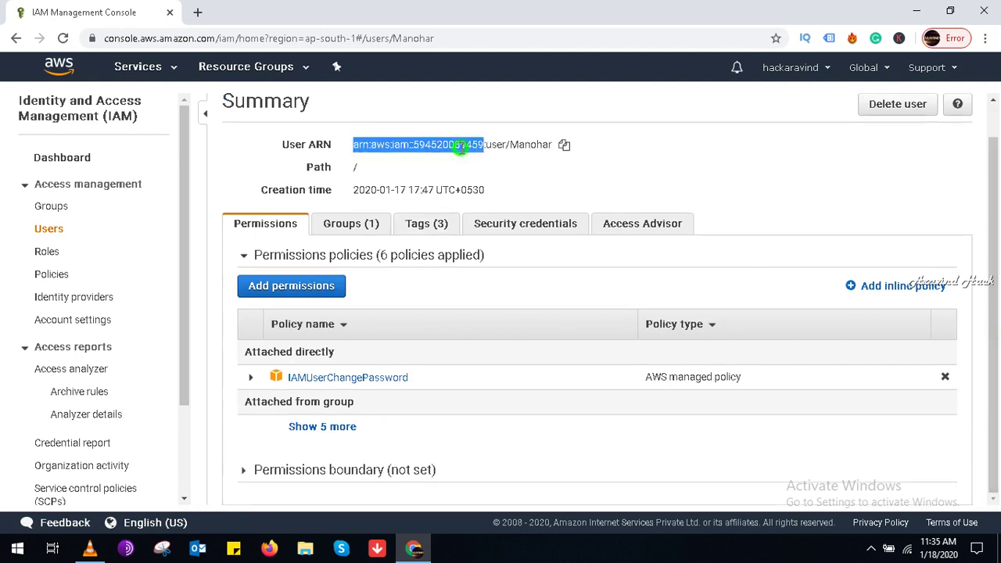
click(483, 145)
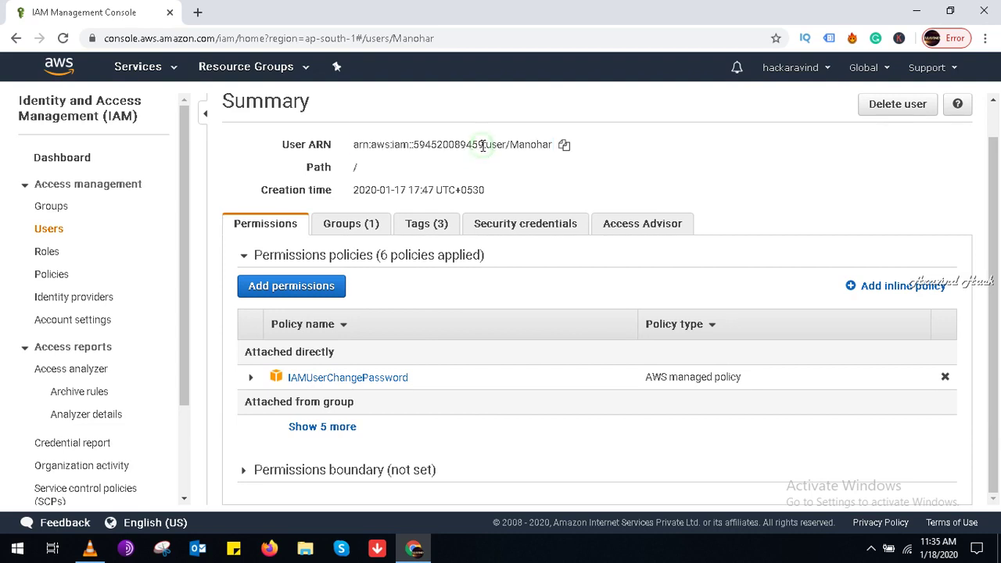
triple_click(483, 145)
click(482, 145)
click(344, 224)
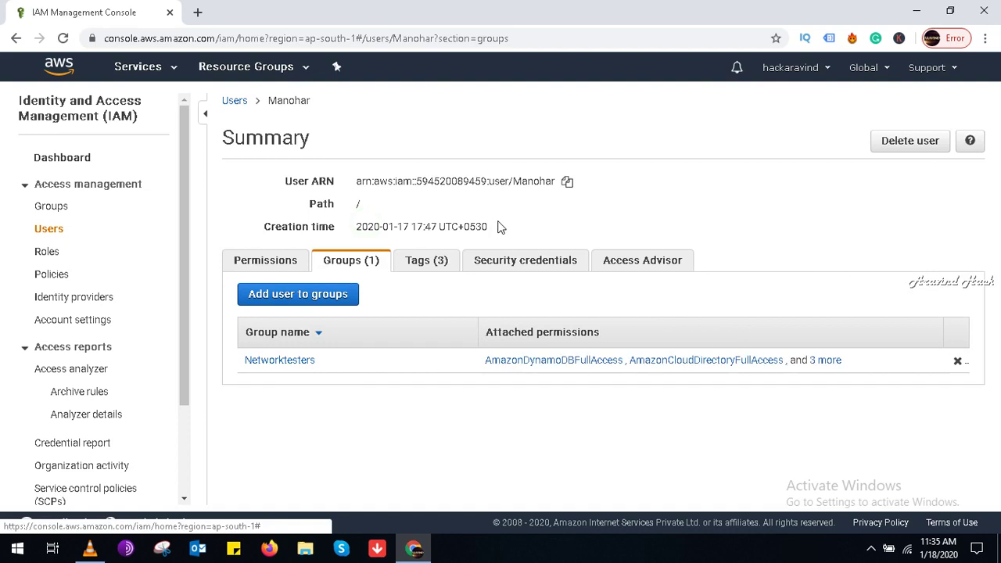
click(530, 265)
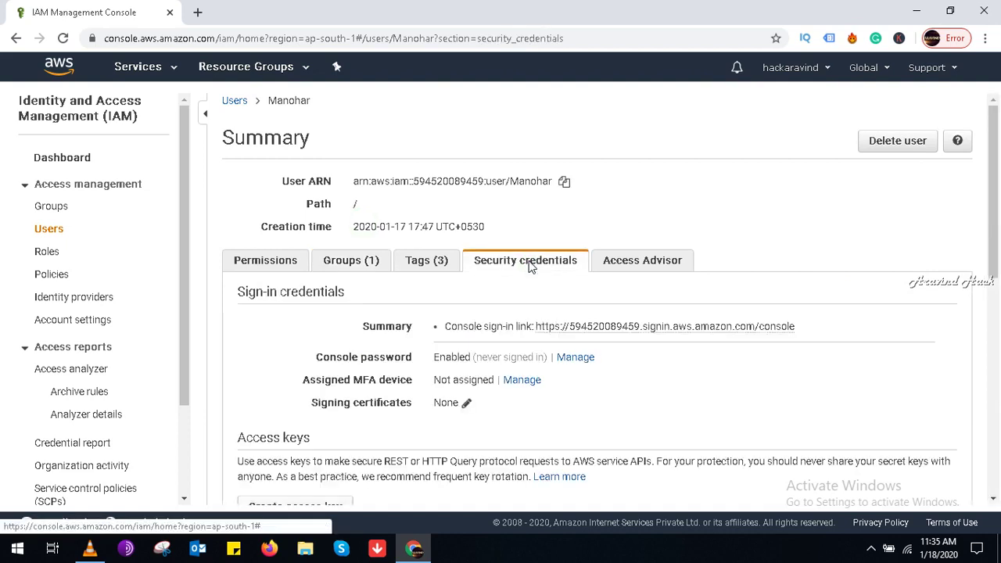
click(641, 266)
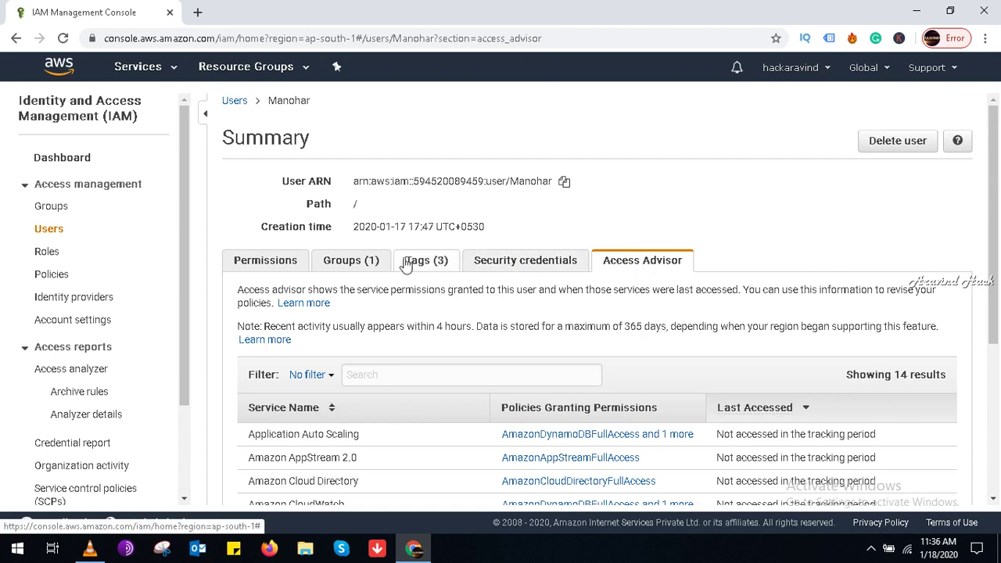
Step: Return to the user's permissions view and copy the full User ARN to the clipboard
click(289, 268)
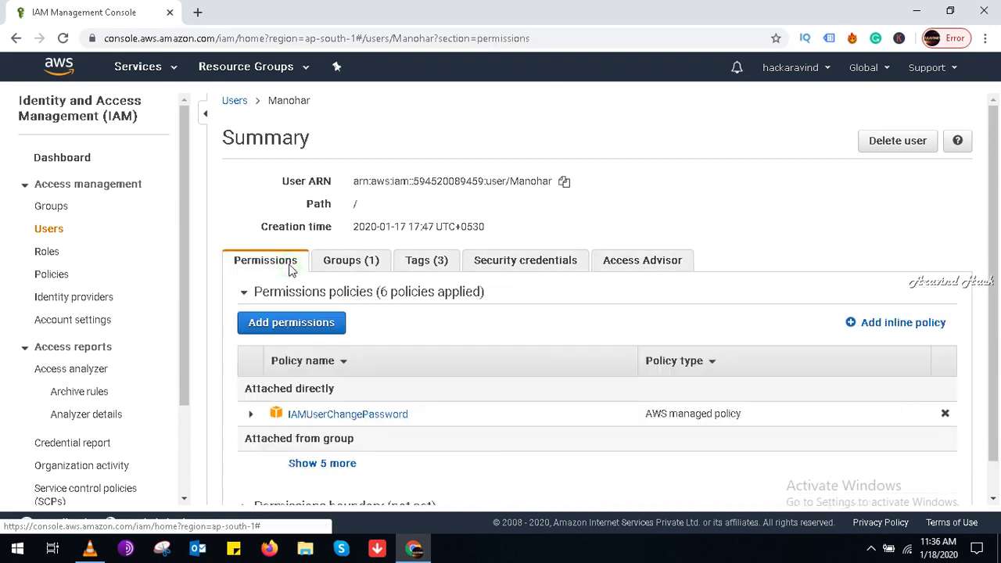
triple_click(482, 181)
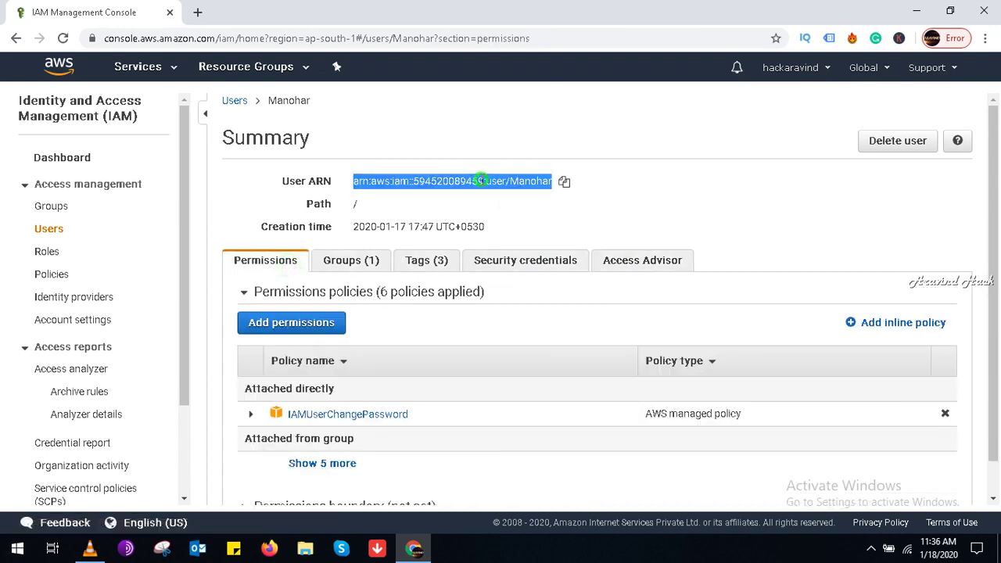
click(564, 182)
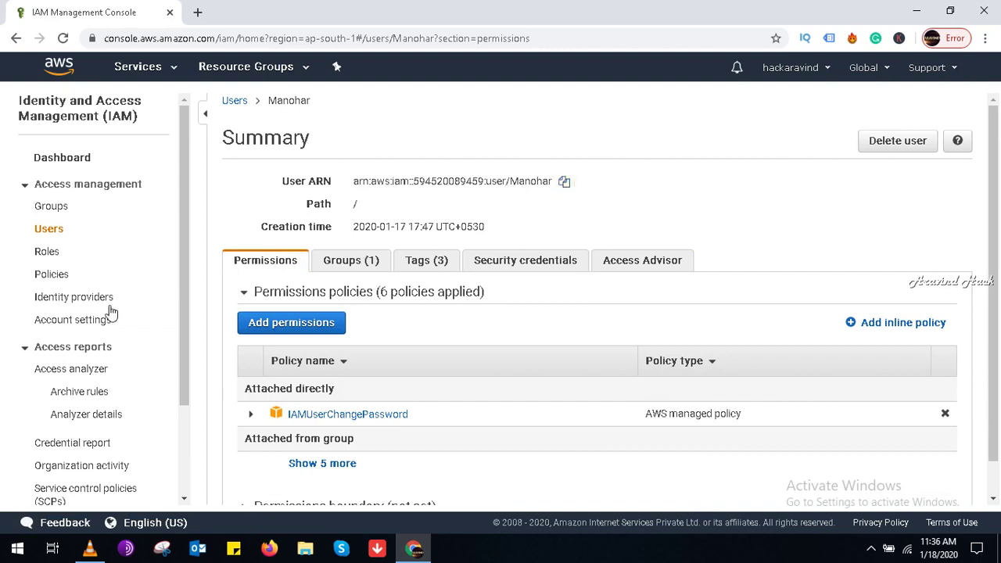
Step: Start creating an IAM role trusted by another AWS account and paste the copied ARN as the Account ID
click(46, 253)
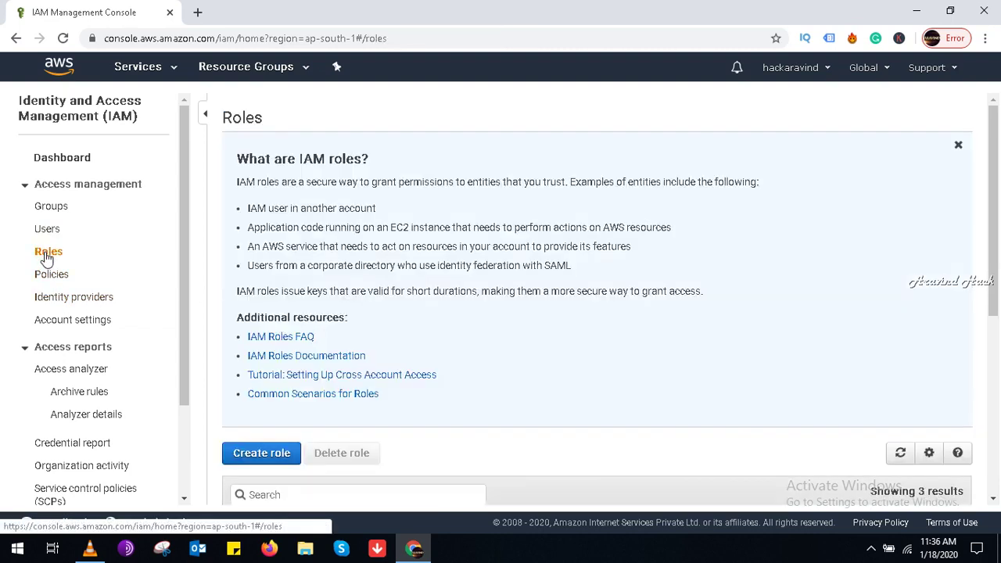
click(261, 453)
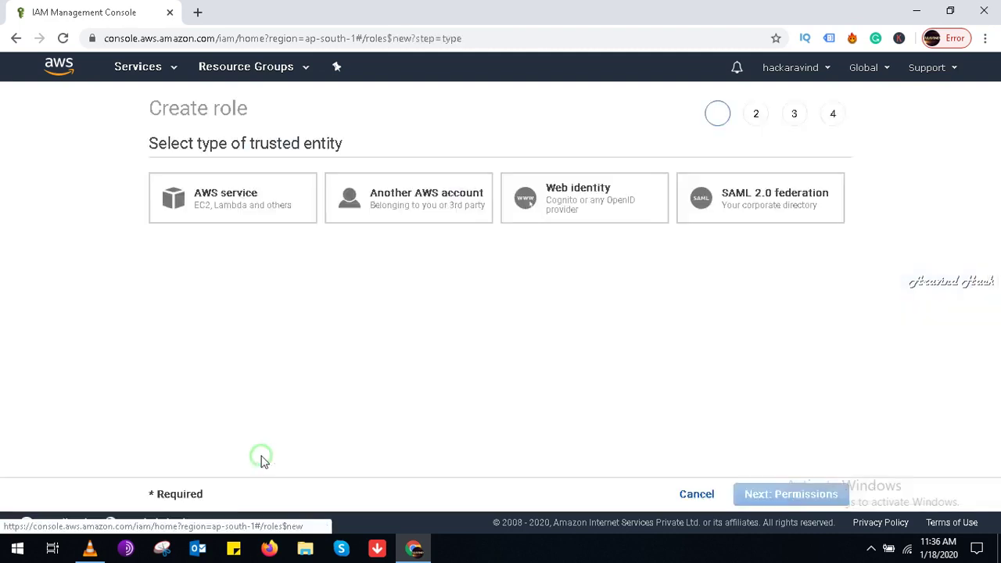
click(370, 186)
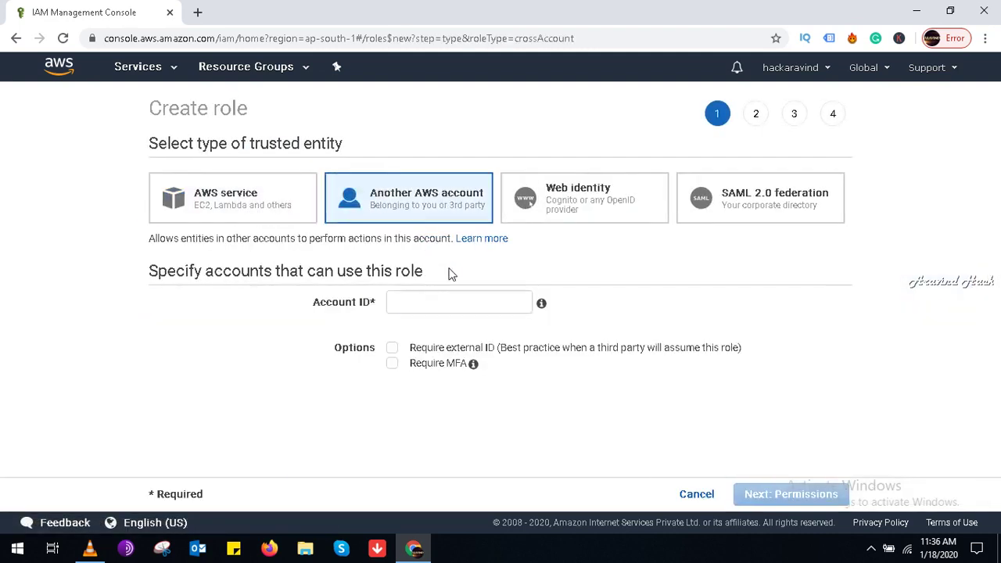
click(453, 298)
key(ctrl+v)
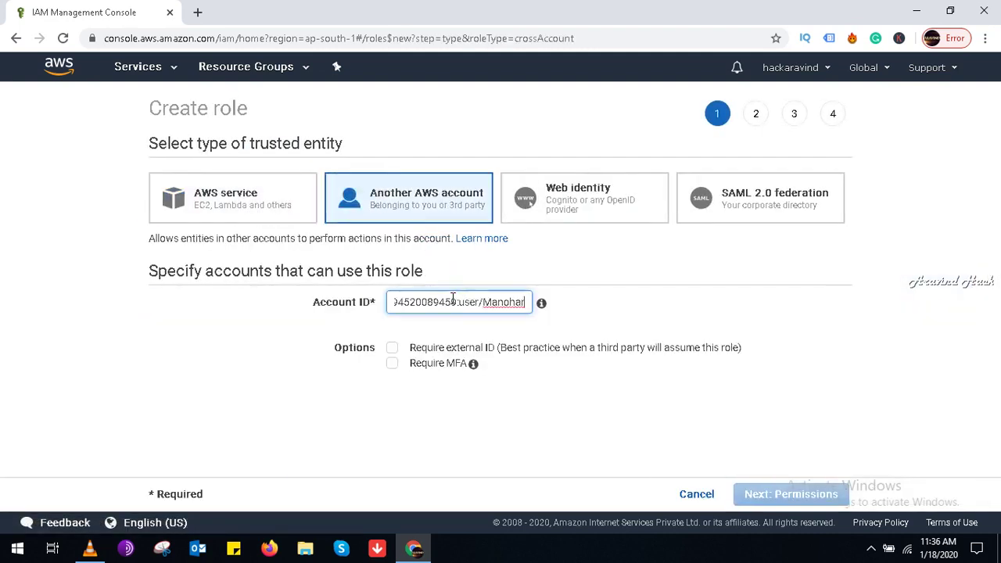
Step: Trim the pasted ARN in the Account ID to the account number only, and require MFA for the role
key(Left)
key(Left)
key(Left)
key(Left)
key(Left)
key(Left)
key(Left)
key(Left)
key(Left)
key(Left)
key(Left)
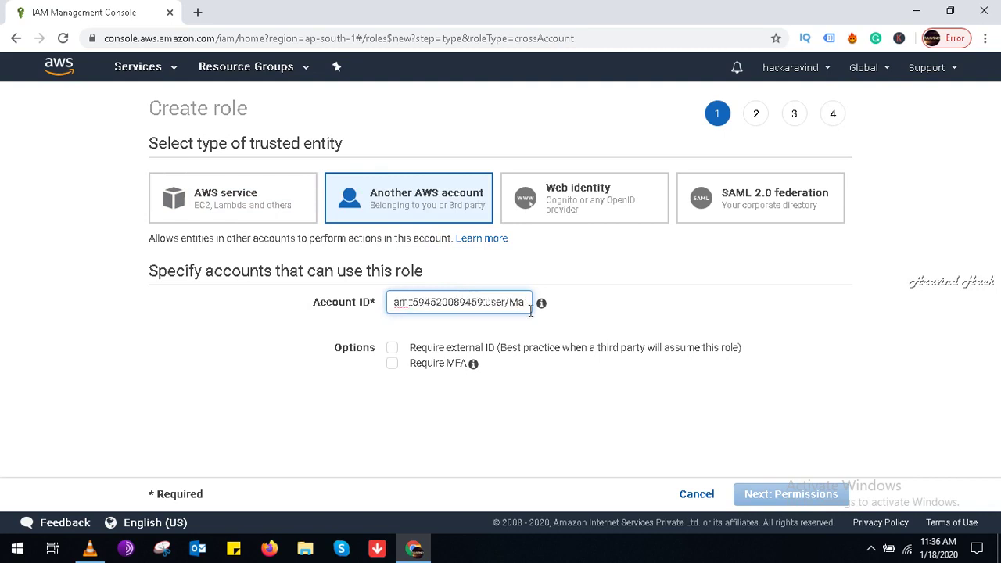
key(BackSpace)
key(BackSpace)
key(Delete)
key(Delete)
key(Delete)
key(Delete)
key(Delete)
key(Delete)
key(Delete)
key(Delete)
key(Delete)
key(Delete)
key(Delete)
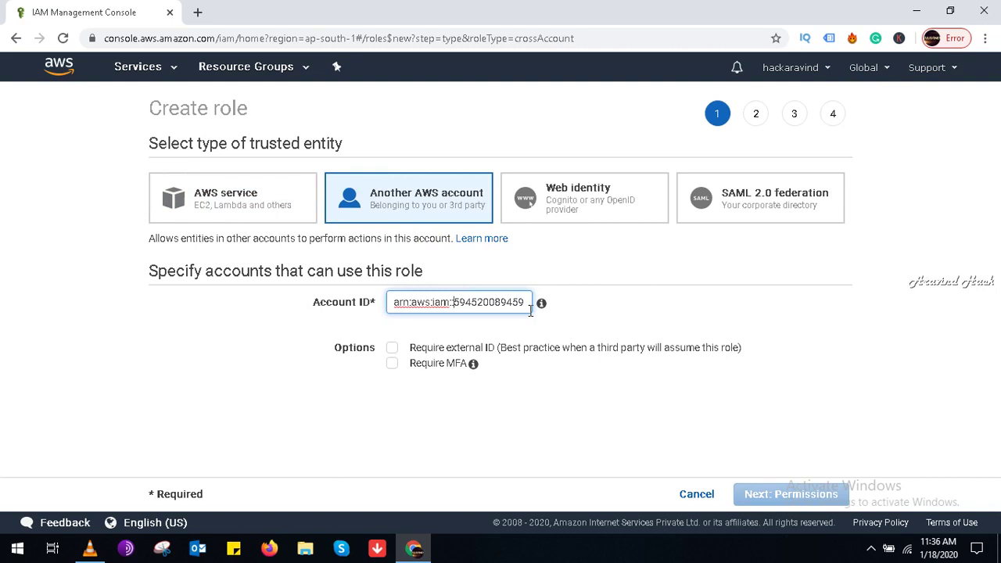
key(BackSpace)
key(BackSpace)
key(BackSpace)
key(BackSpace)
key(BackSpace)
key(BackSpace)
key(BackSpace)
key(BackSpace)
key(BackSpace)
key(BackSpace)
key(BackSpace)
key(BackSpace)
key(BackSpace)
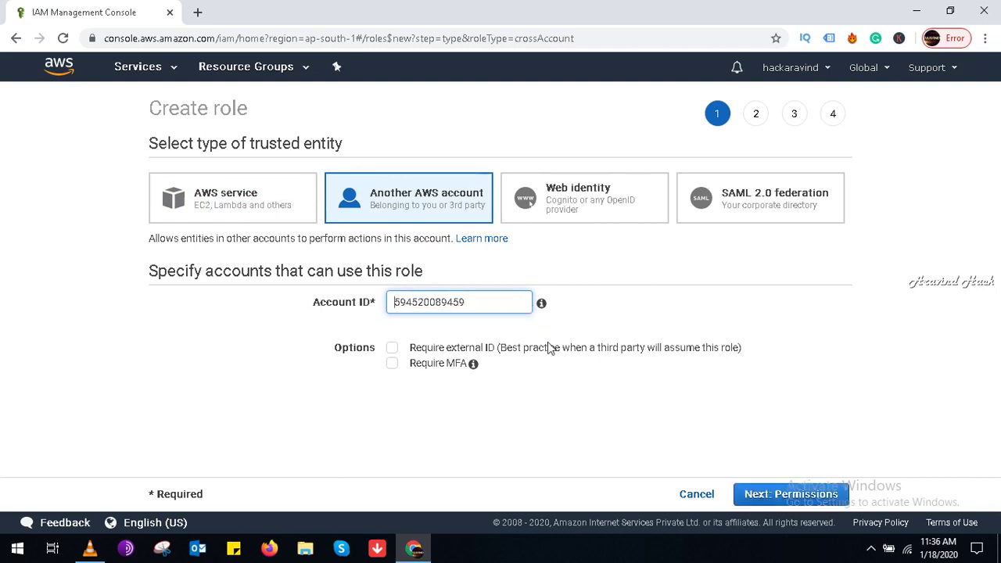
click(393, 364)
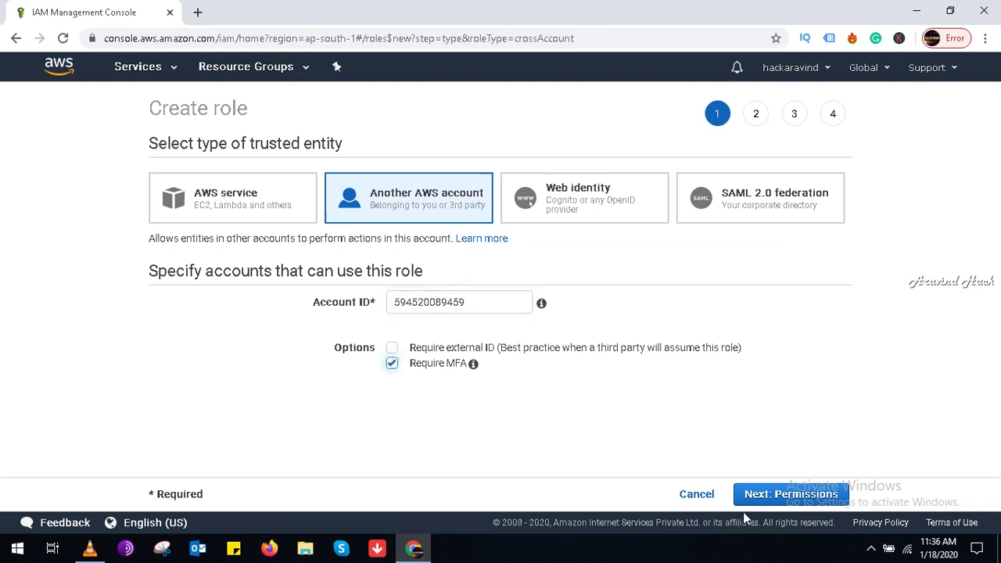
Step: Proceed to the role's permissions, search for s3 to select the AmazonS3ReadOnlyAccess policy, and clear the search
click(790, 494)
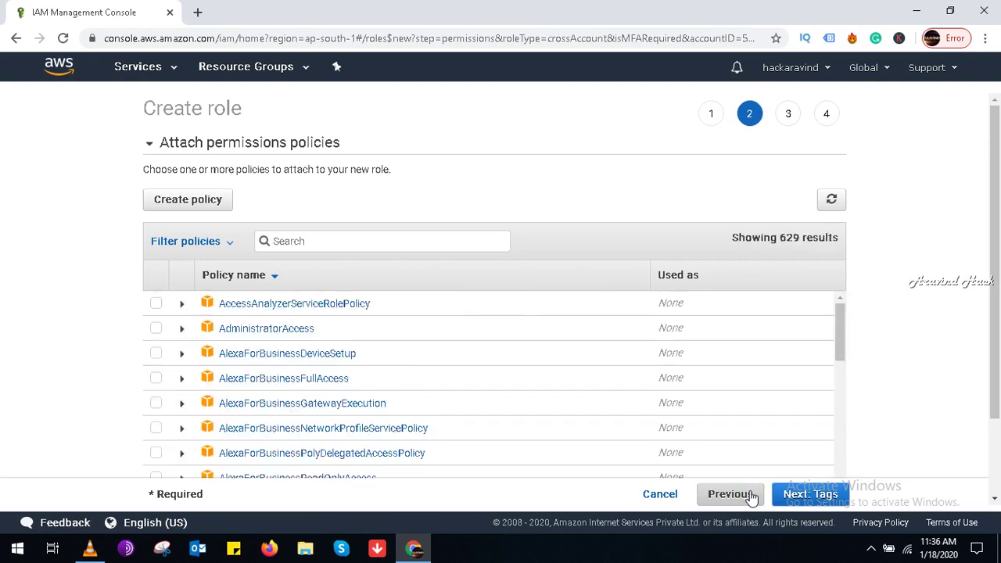
click(371, 246)
text(s)
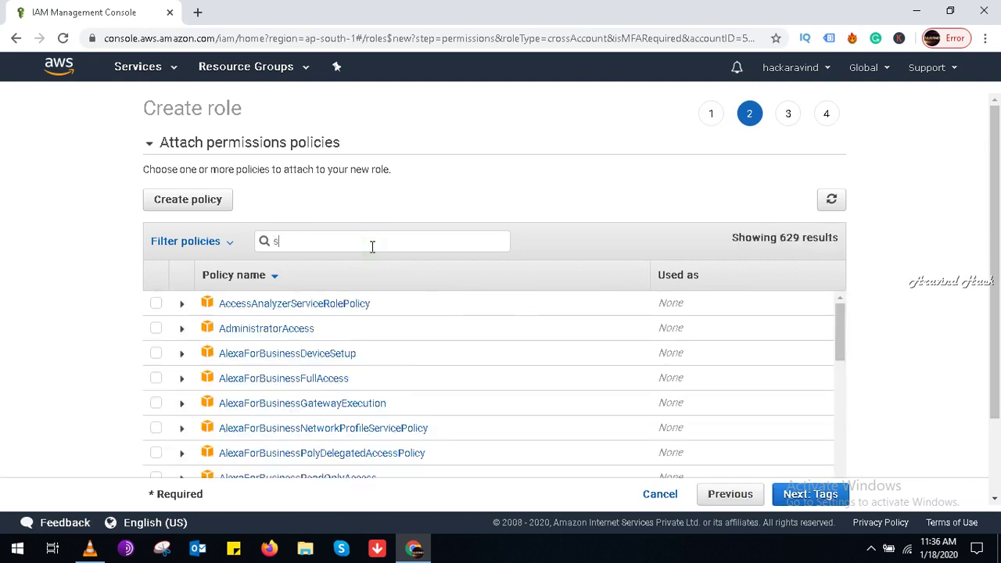
text(3)
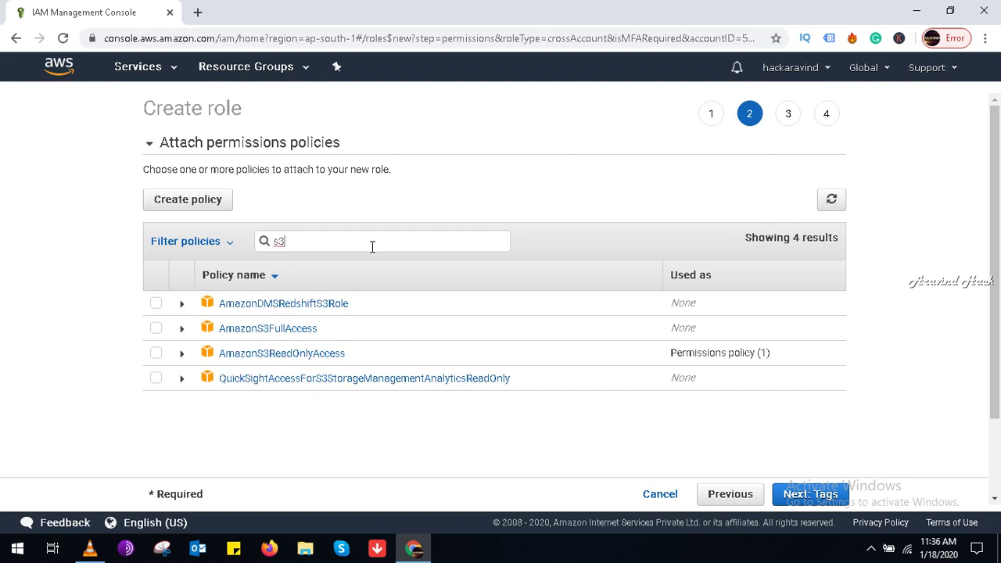
click(155, 353)
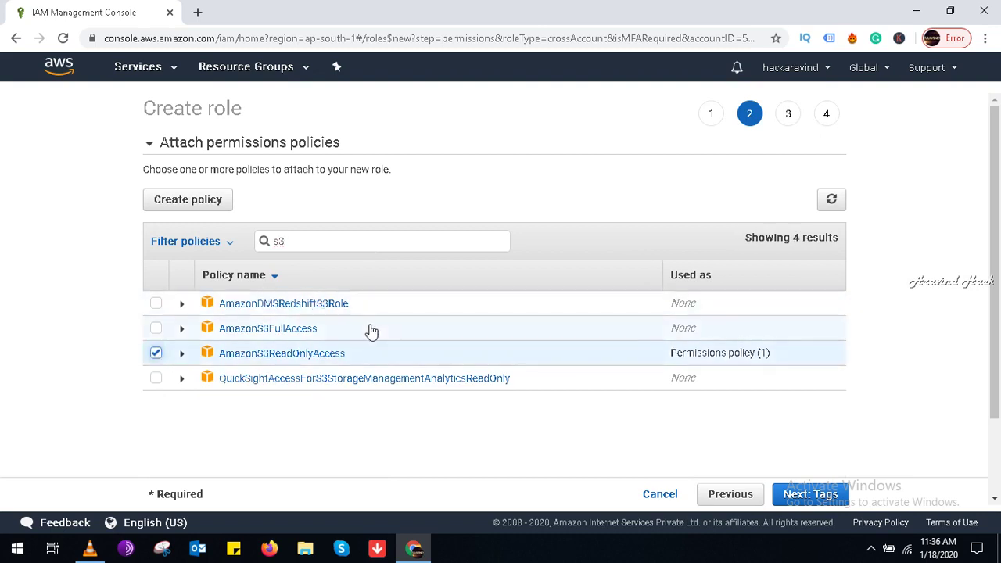
click(322, 240)
key(BackSpace)
key(BackSpace)
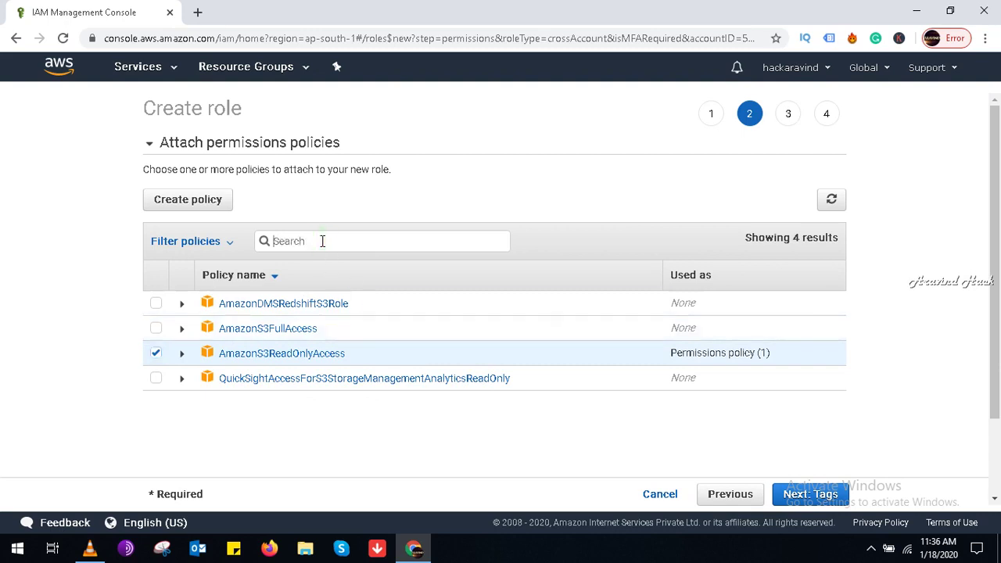
text(read)
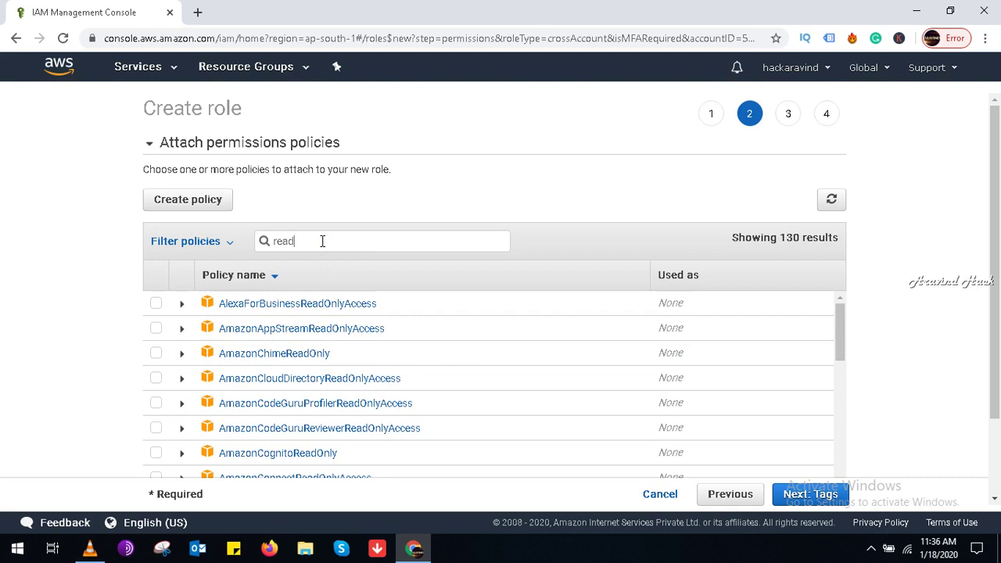
text(onl)
click(231, 246)
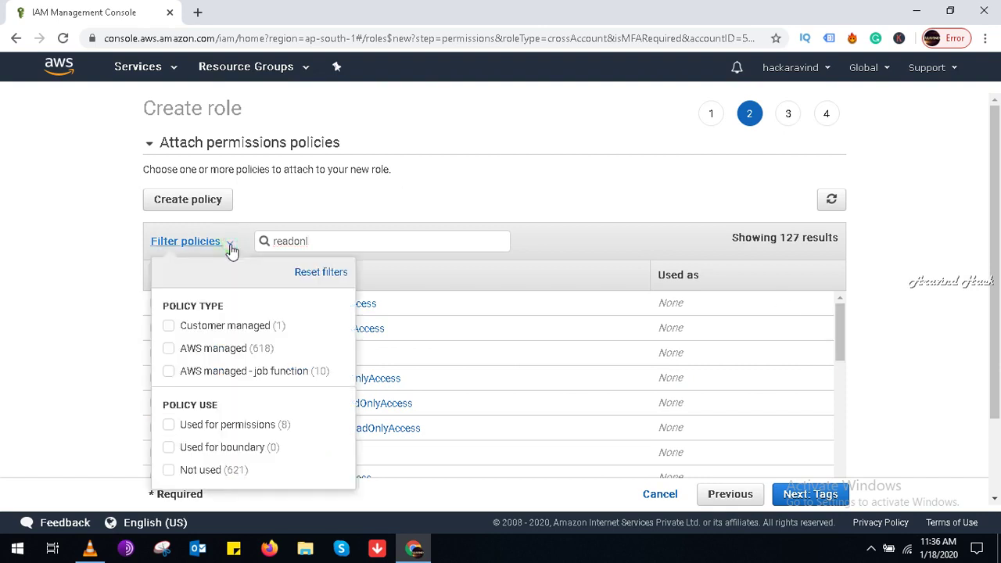
click(168, 327)
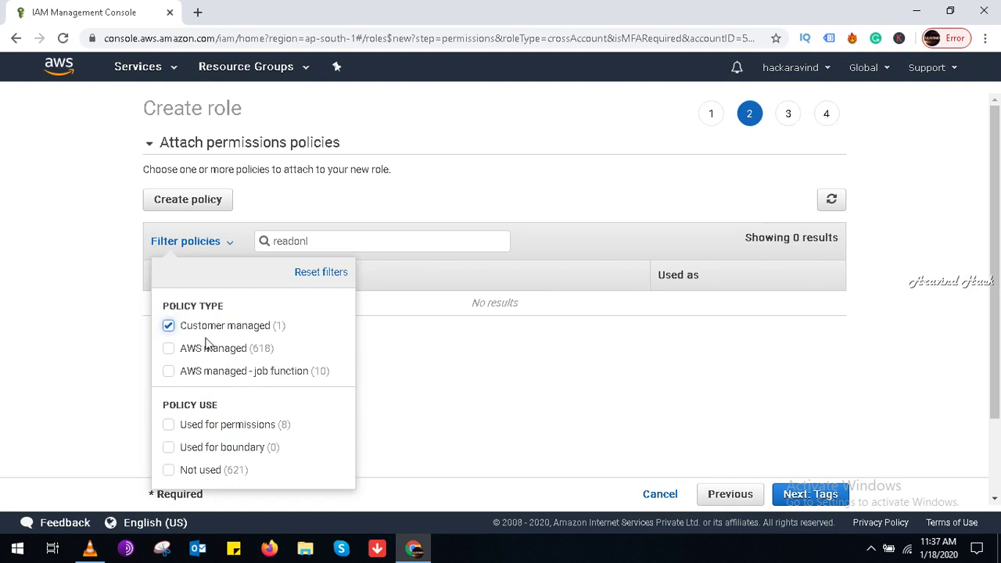
click(169, 327)
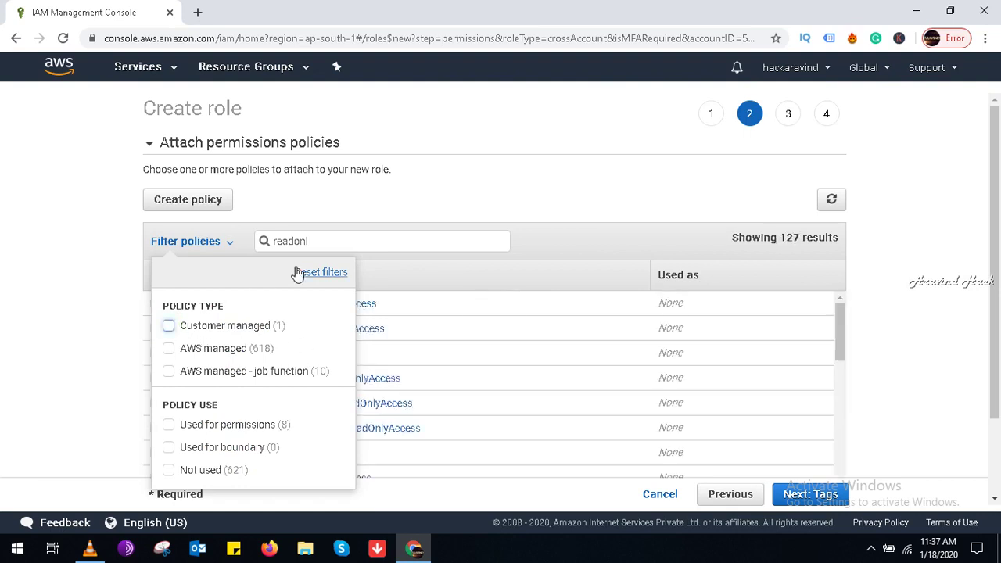
click(331, 239)
key(BackSpace)
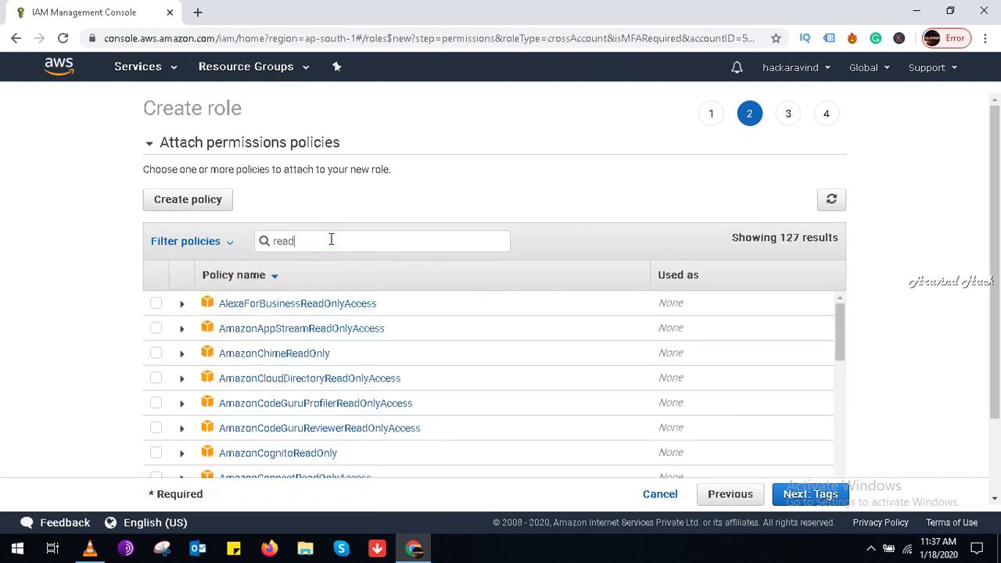
key(BackSpace)
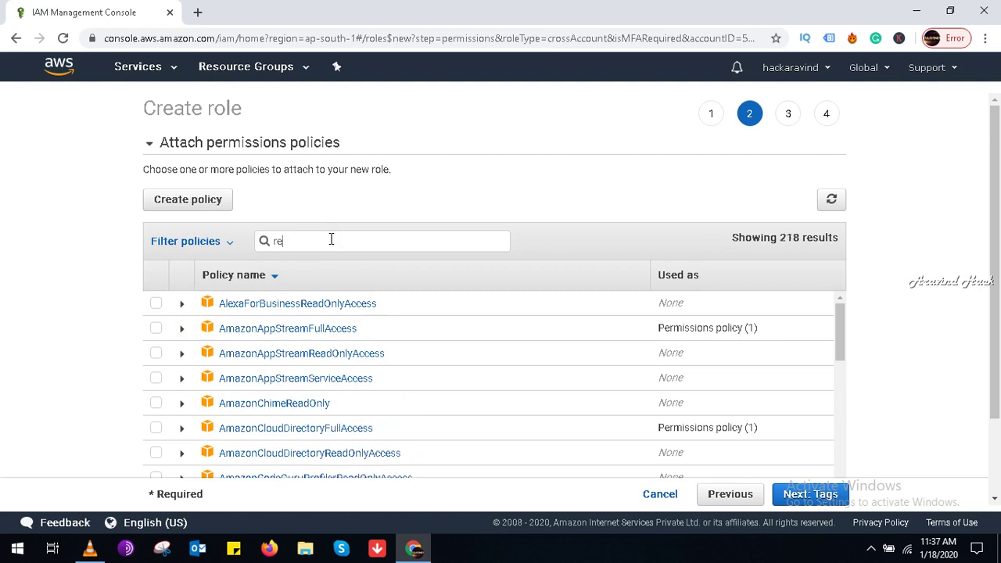
key(BackSpace)
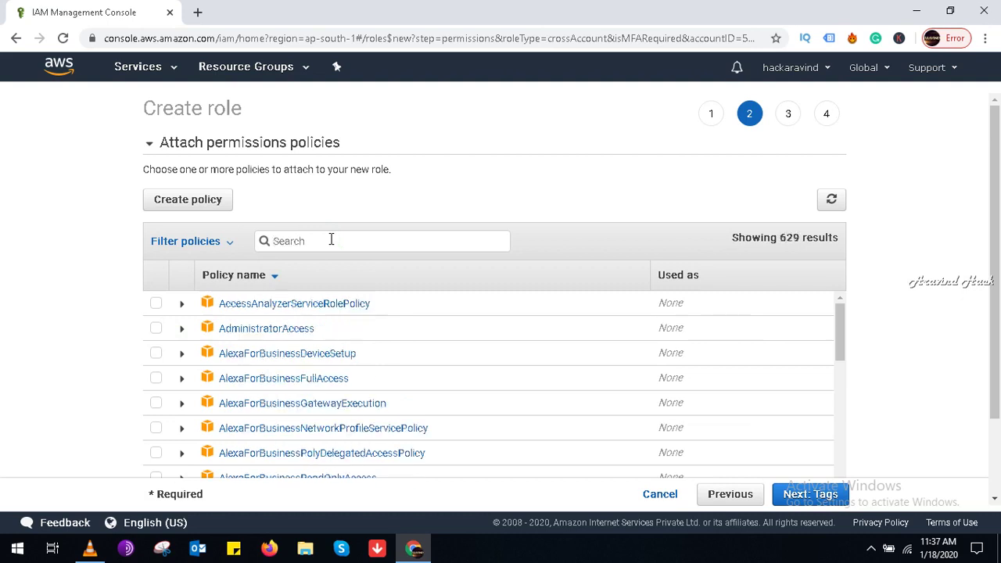
Step: Filter the policies to Customer managed, select customiampoicy, and advance to the role review without adding tags
click(208, 244)
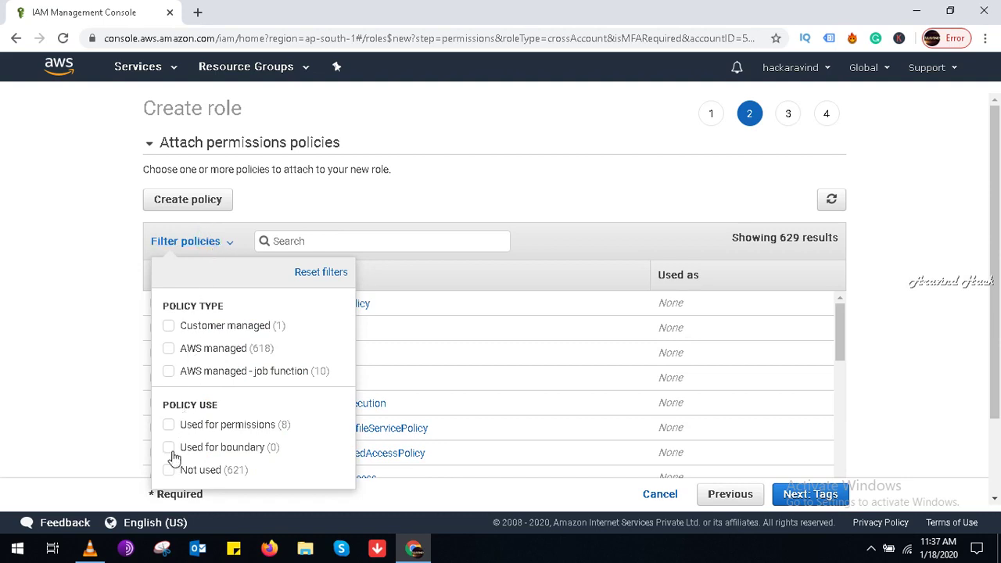
click(169, 327)
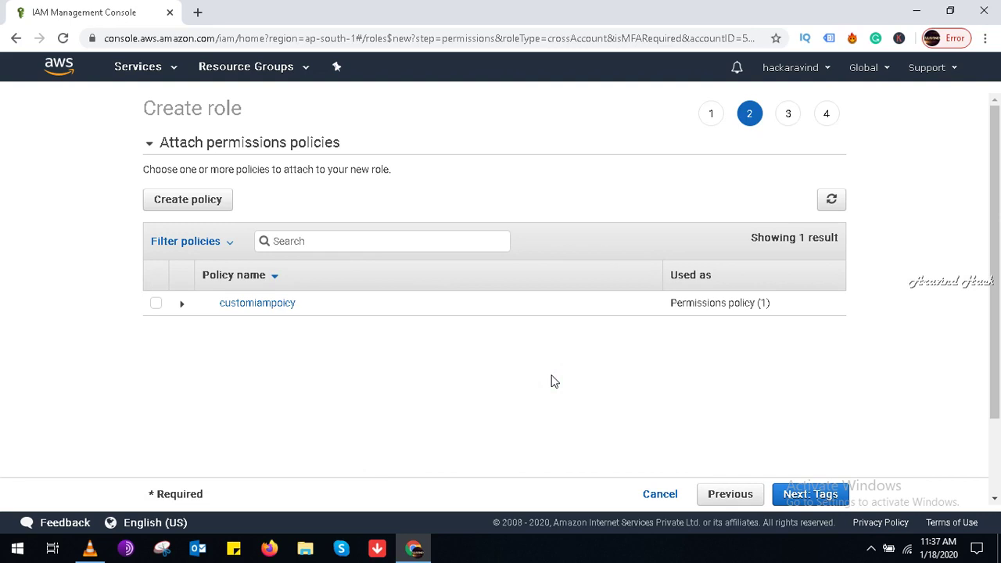
click(156, 304)
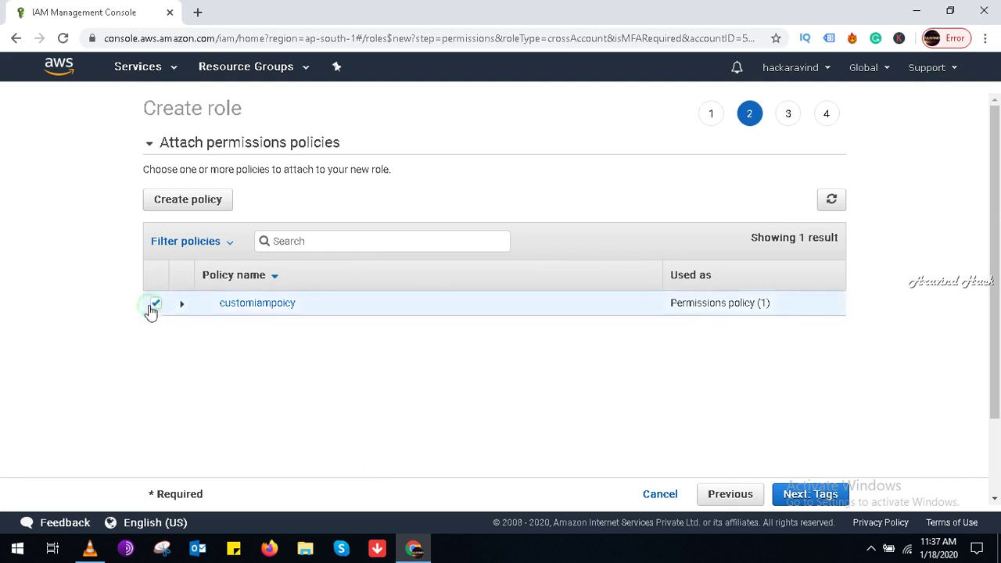
click(780, 494)
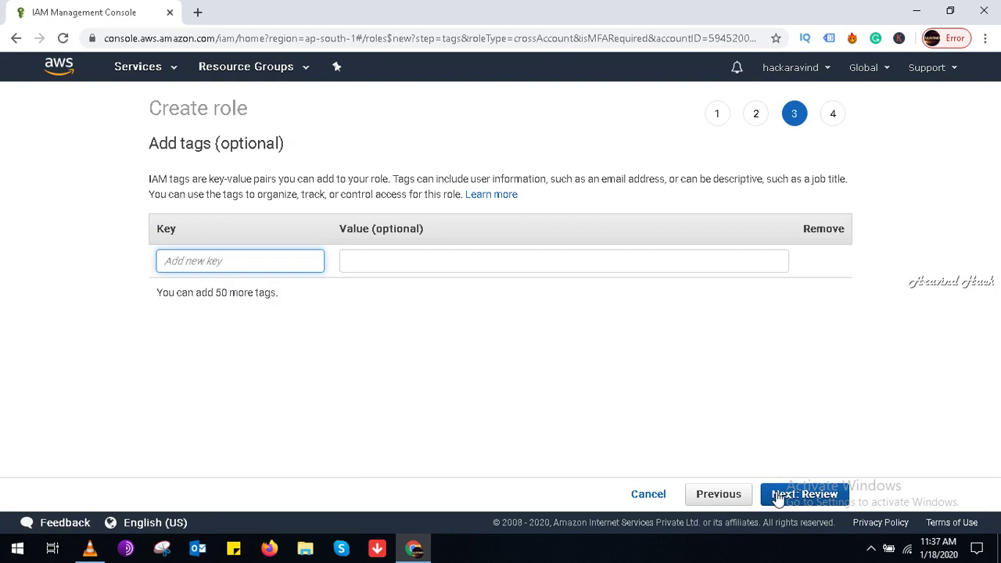
click(778, 495)
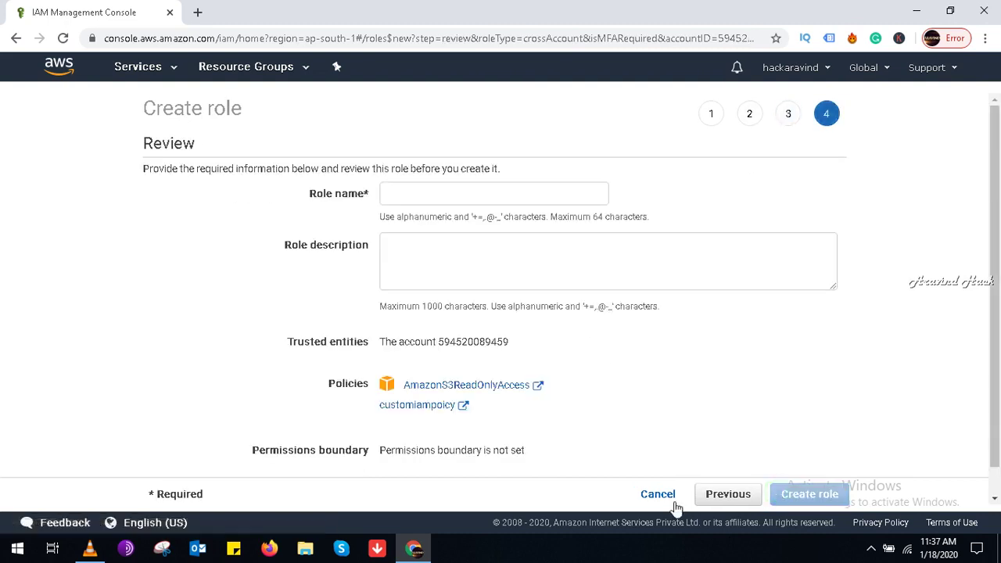
Step: Return from the review to the role's optional tags and add a tag with key role and value readonly
click(718, 500)
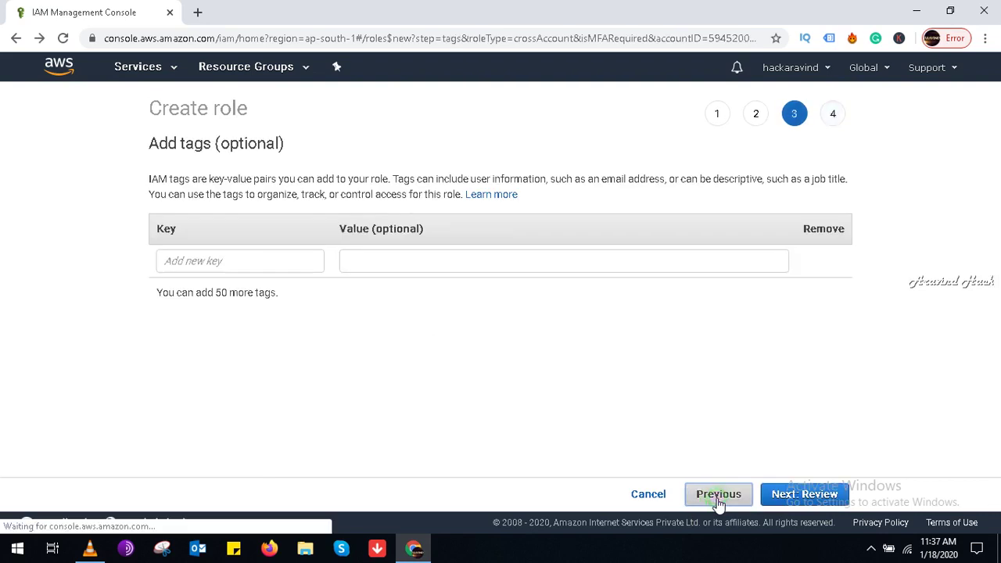
click(243, 261)
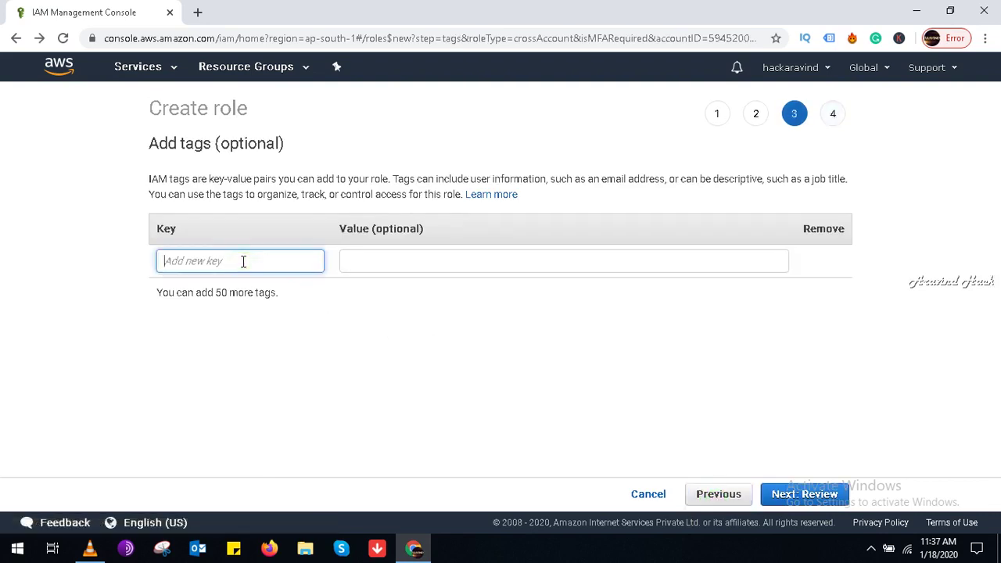
text(role)
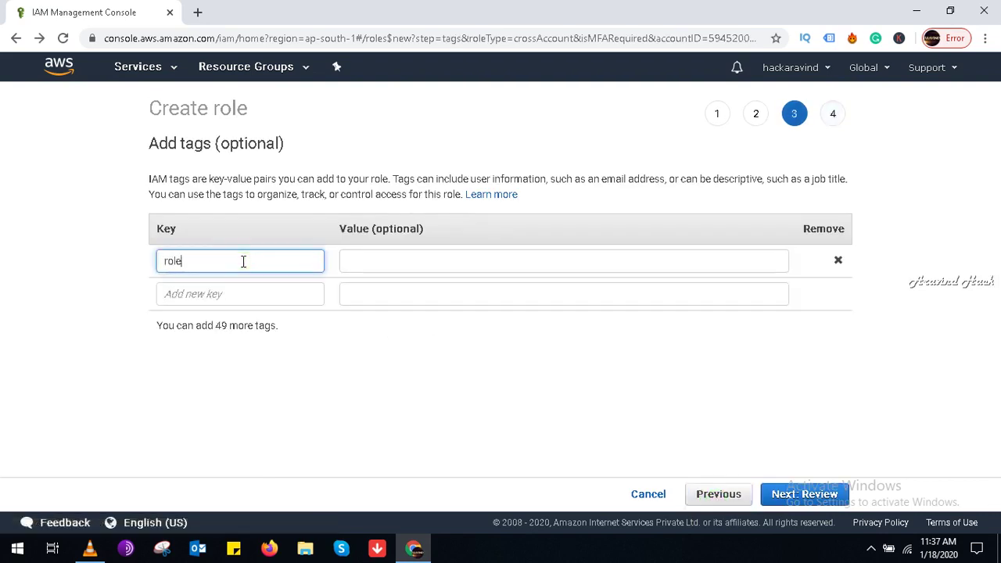
click(402, 261)
text(rea)
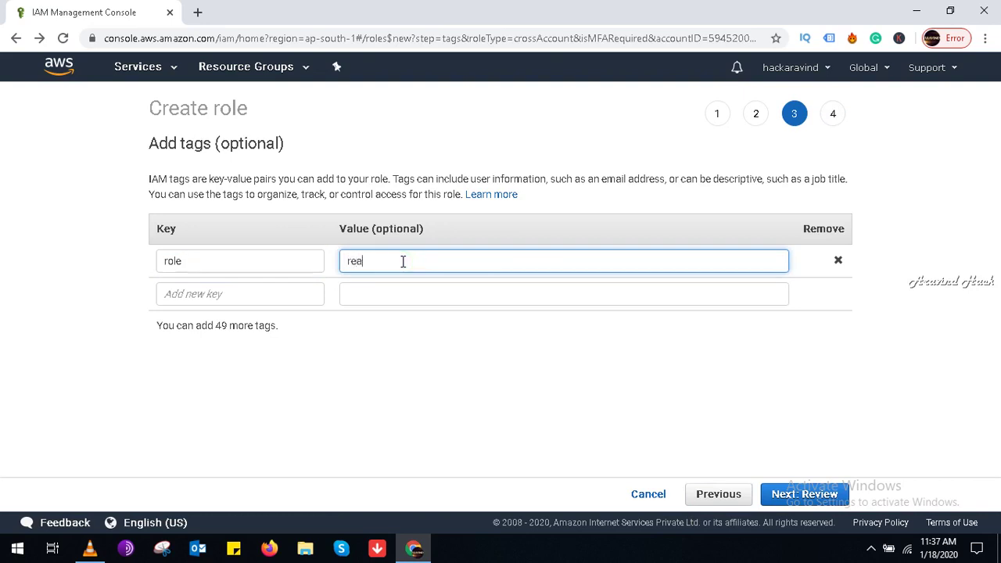
text(donly)
Step: Add a second tag with key accesslevel and value readyonlyofDB, and proceed to the role review
click(292, 294)
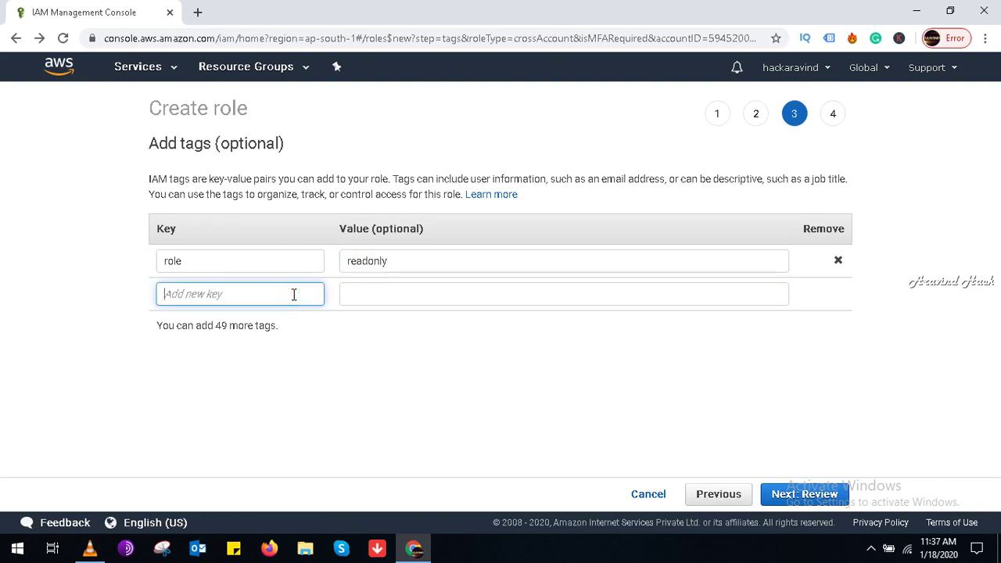
text(access)
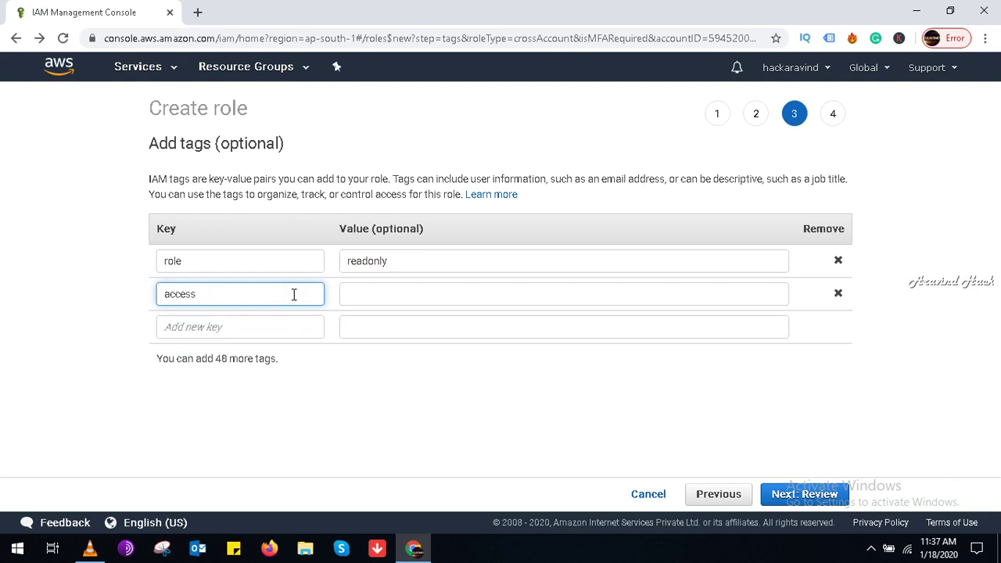
text(level)
click(371, 294)
text(read)
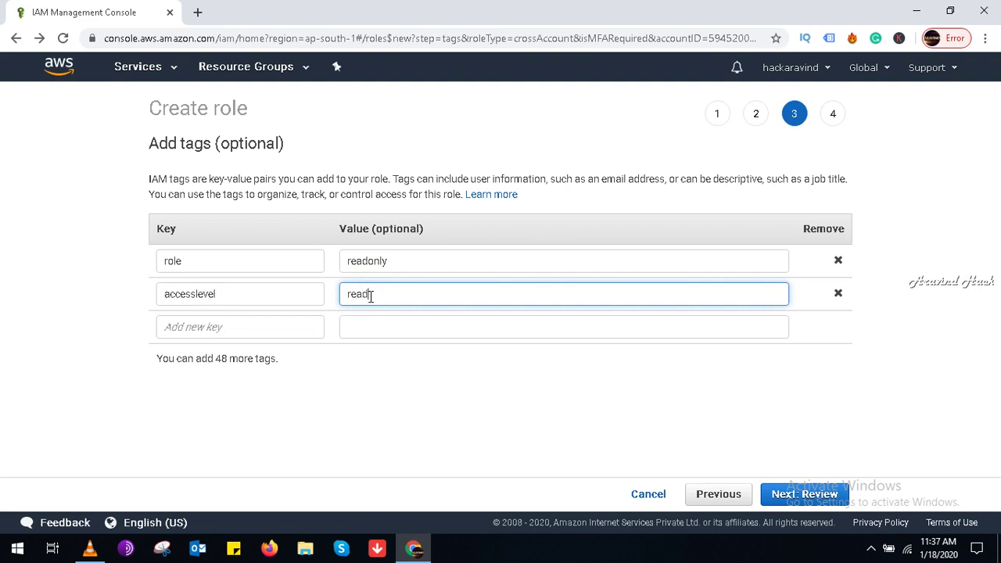
text(onlyofB)
key(BackSpace)
text(DB)
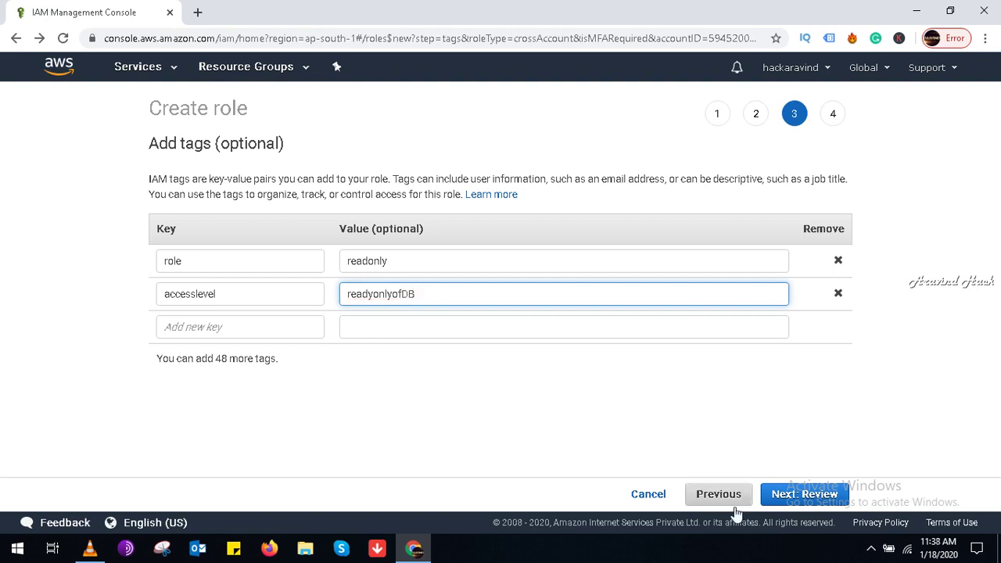
click(799, 495)
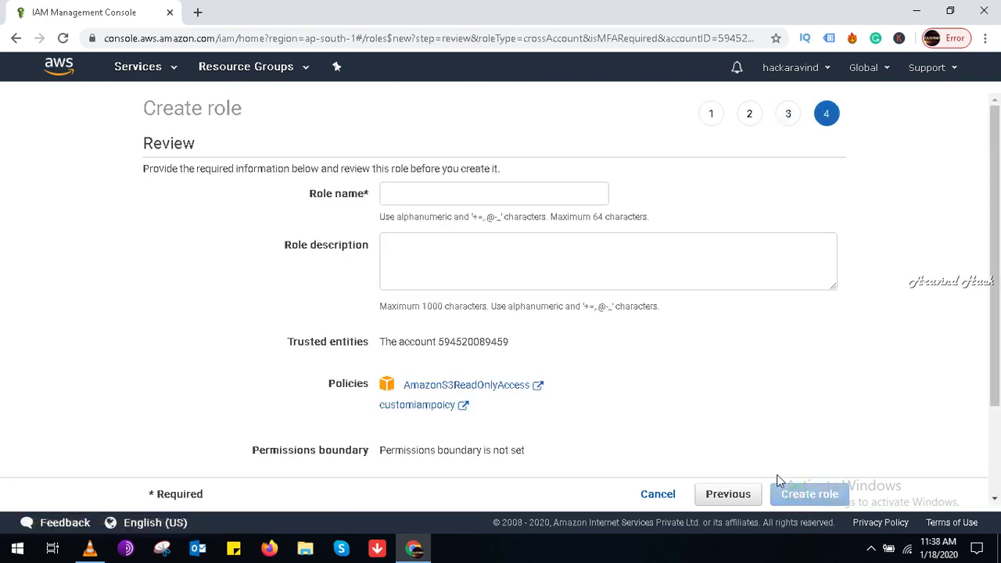
Step: Name the role Readonlyuser, describe it as "user for read only of databases", and create the role
click(449, 192)
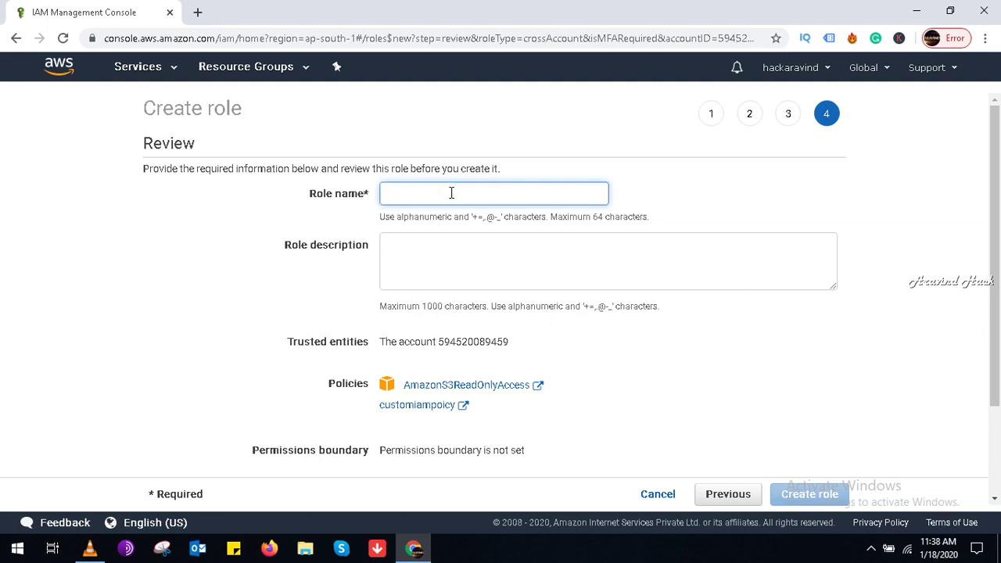
text(Readonlyuser)
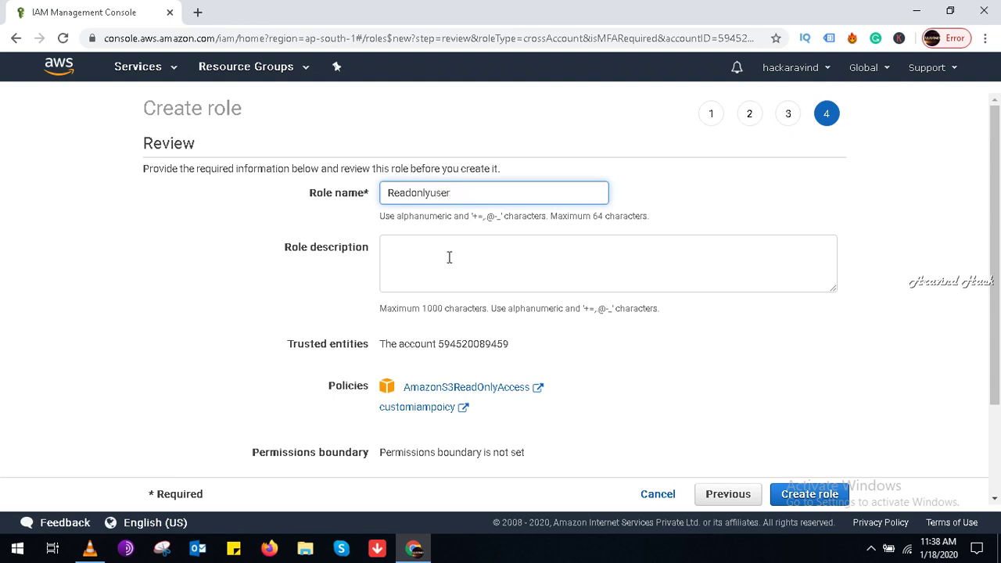
click(449, 257)
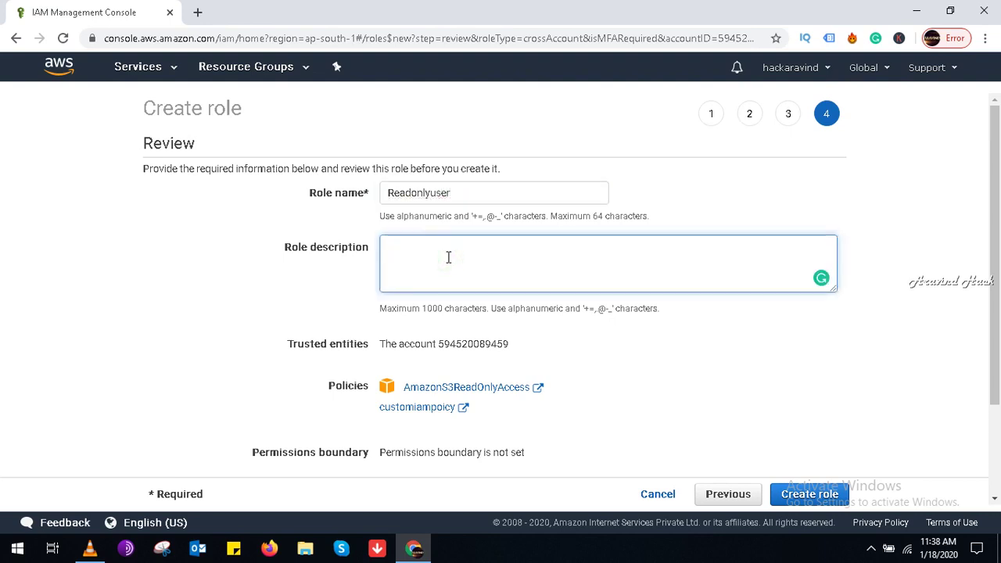
text(user f)
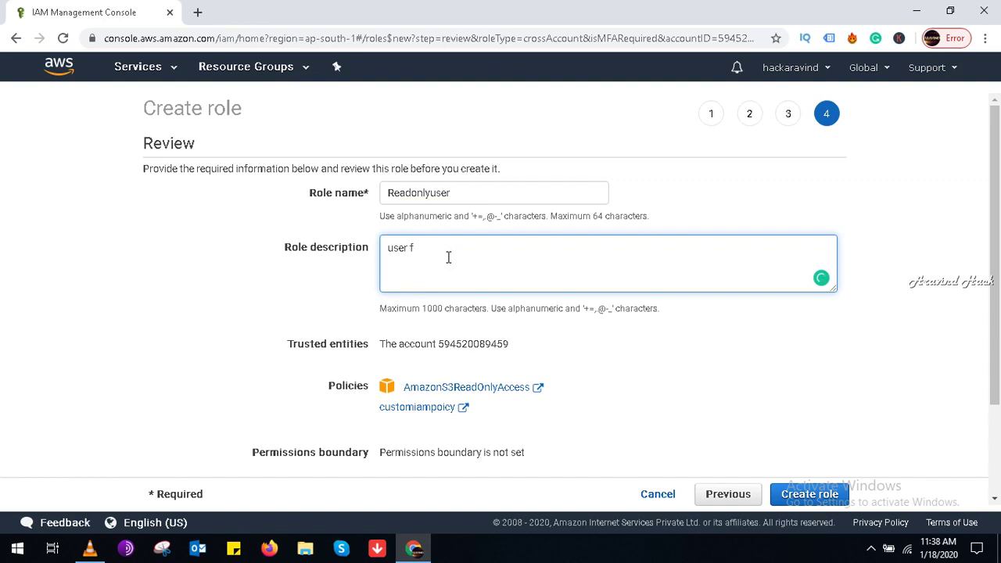
text(or read.only of databases)
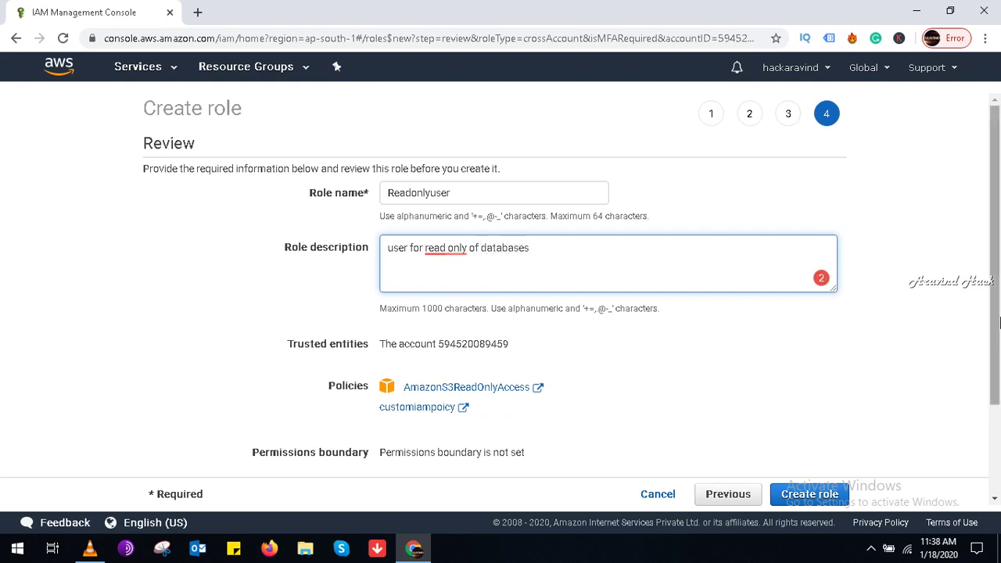
drag(996, 341, 998, 426)
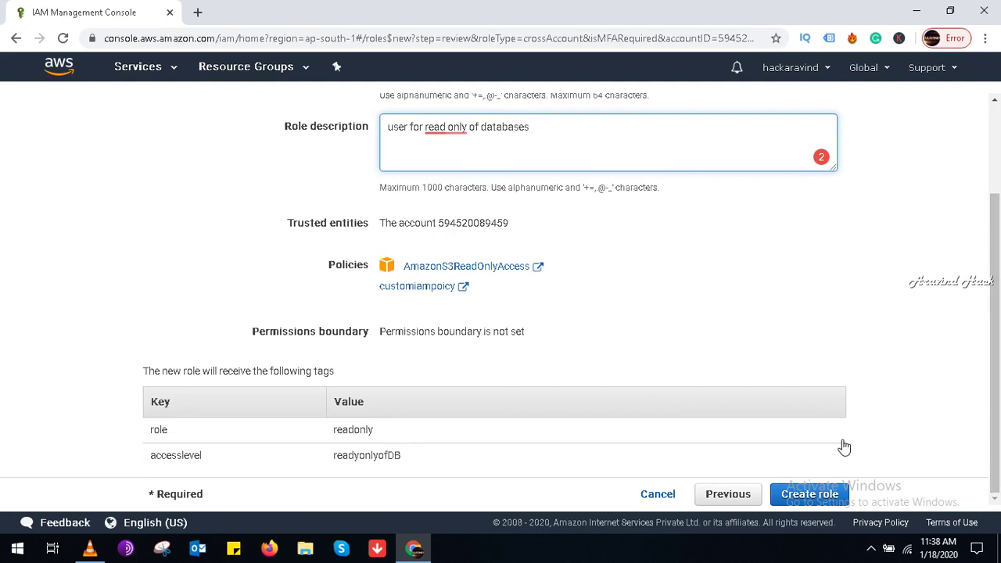
click(810, 494)
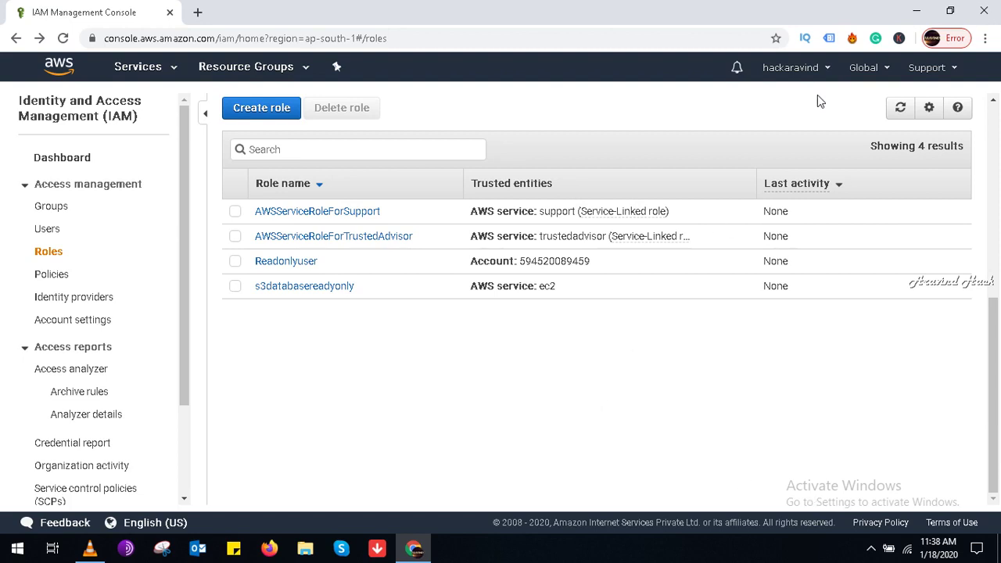
click(917, 11)
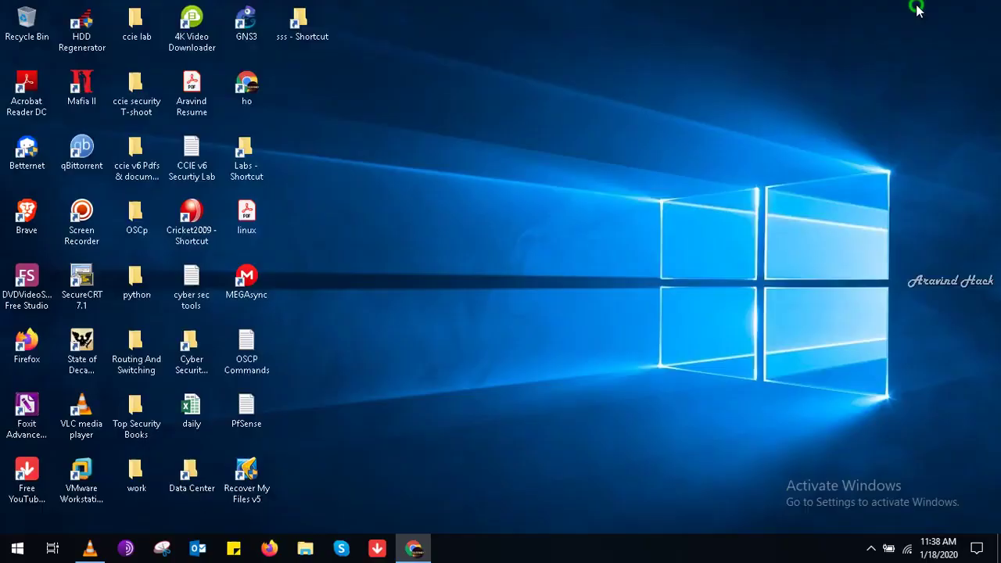
click(871, 548)
click(839, 487)
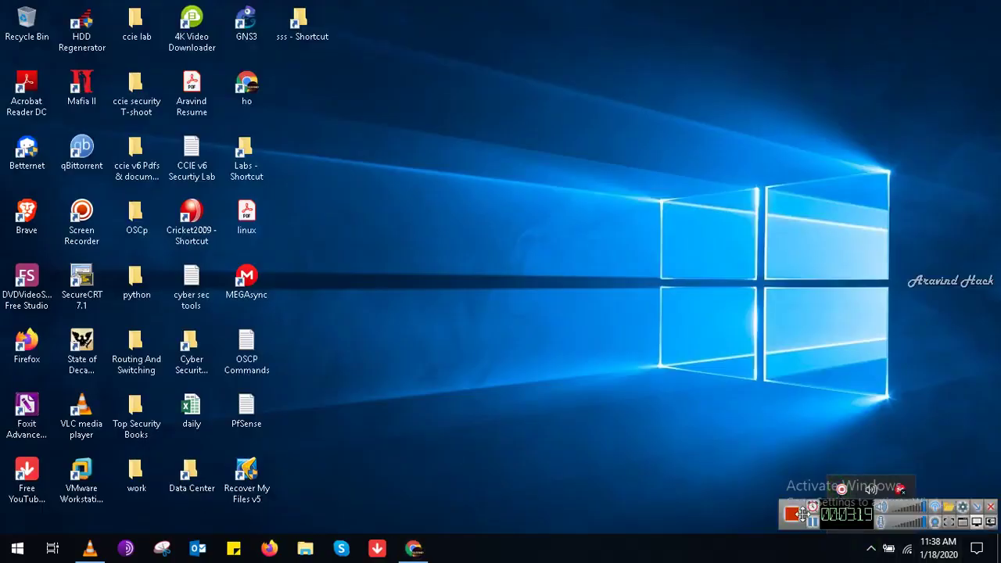